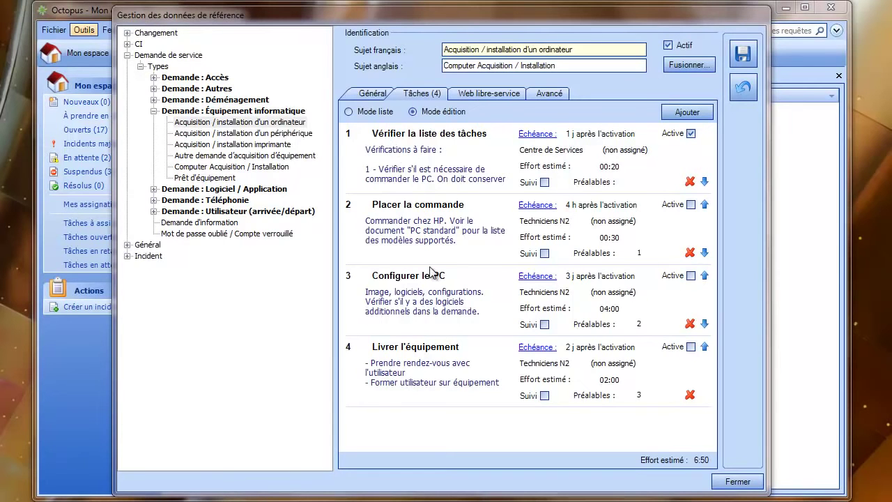
Review the first task's title, description, due date and group, leaving them unchanged
mouse_move(400, 128)
left_mouse_down()
mouse_move(474, 133)
mouse_move(414, 130)
left_mouse_up()
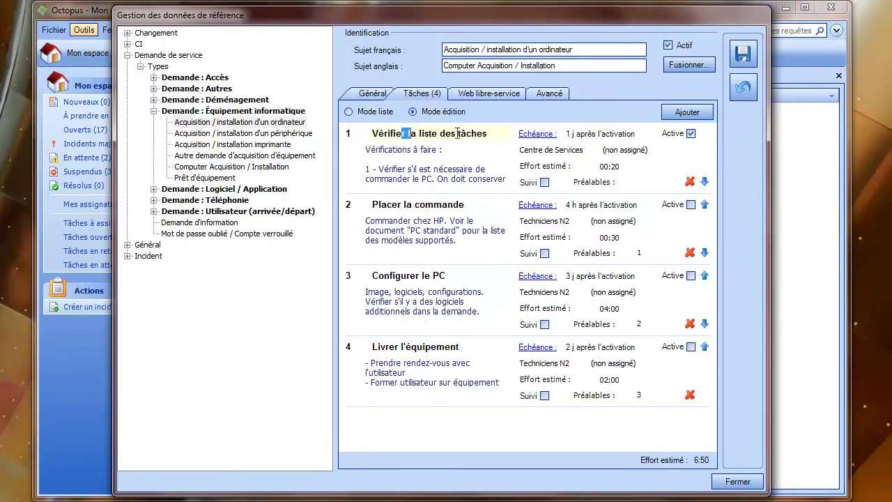
left_click(402, 156)
mouse_move(402, 157)
left_mouse_down()
mouse_move(422, 189)
mouse_move(405, 154)
left_mouse_up()
left_click(424, 168)
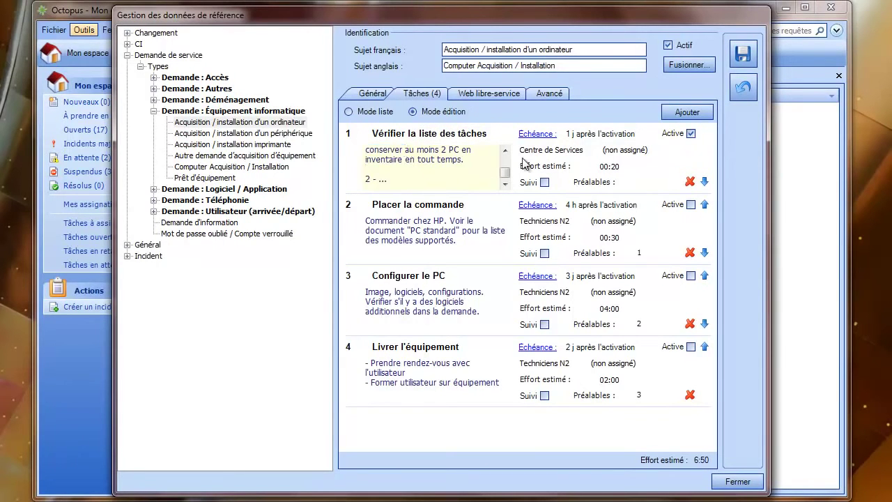
left_click(534, 134)
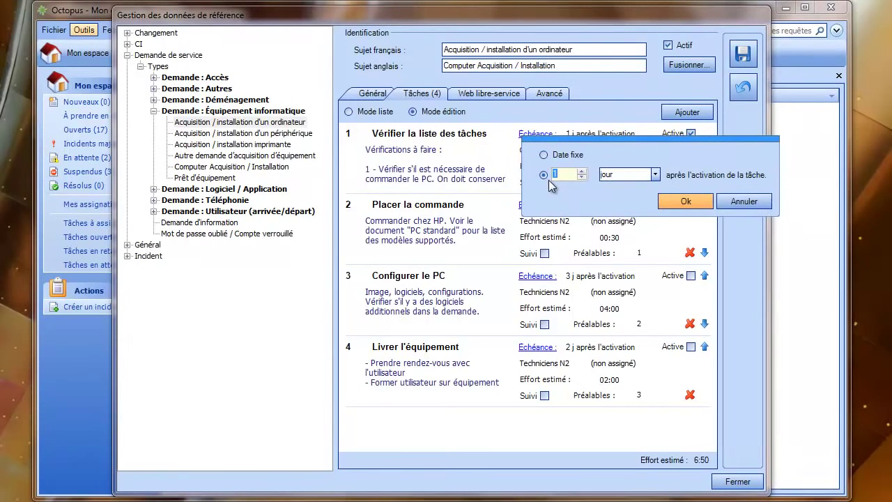
left_click(744, 201)
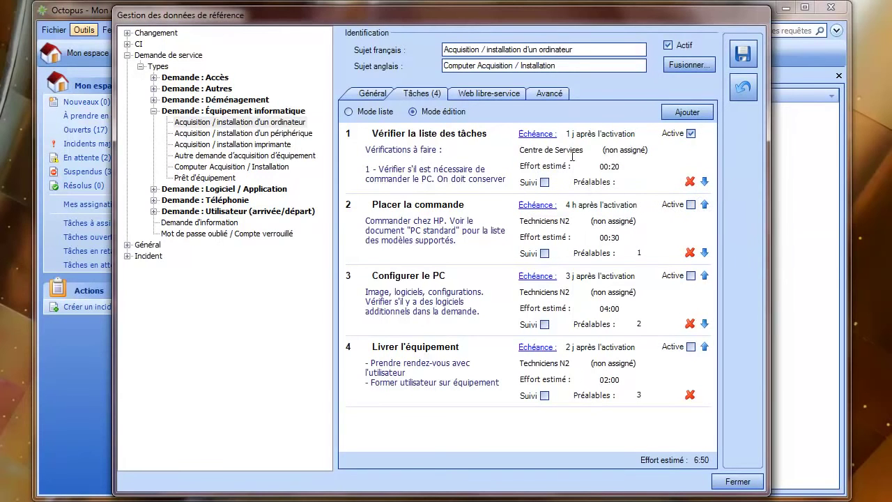
left_click(595, 151)
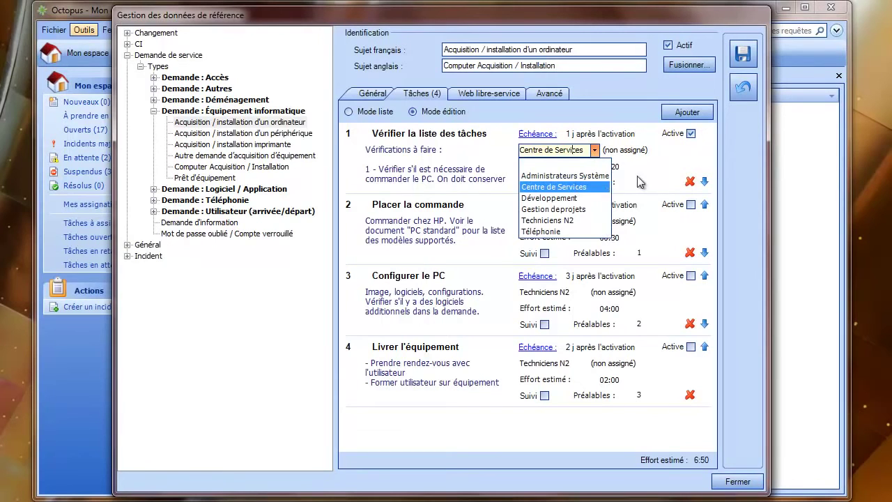
left_click(623, 184)
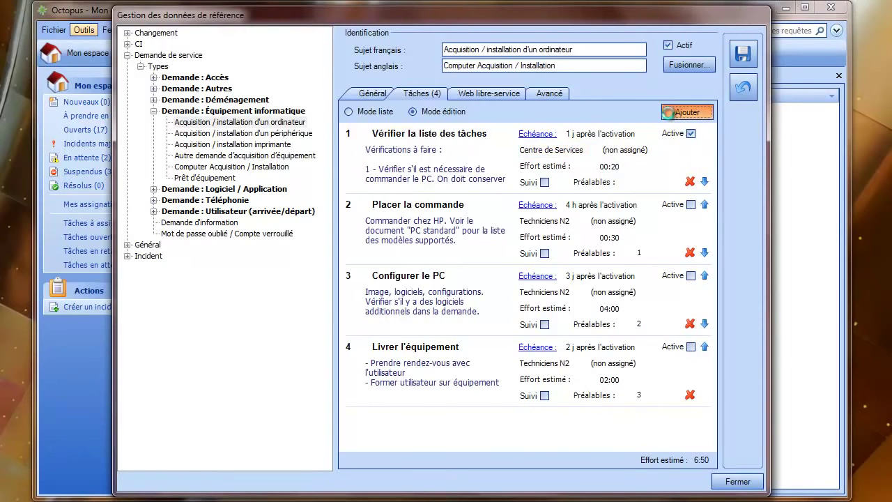
Add task 'Mettre à jour la CMDB' above Livrer l'équipement, assigned to Techniciens N2, effort 00:10
left_click(688, 112)
type("Mettre ")
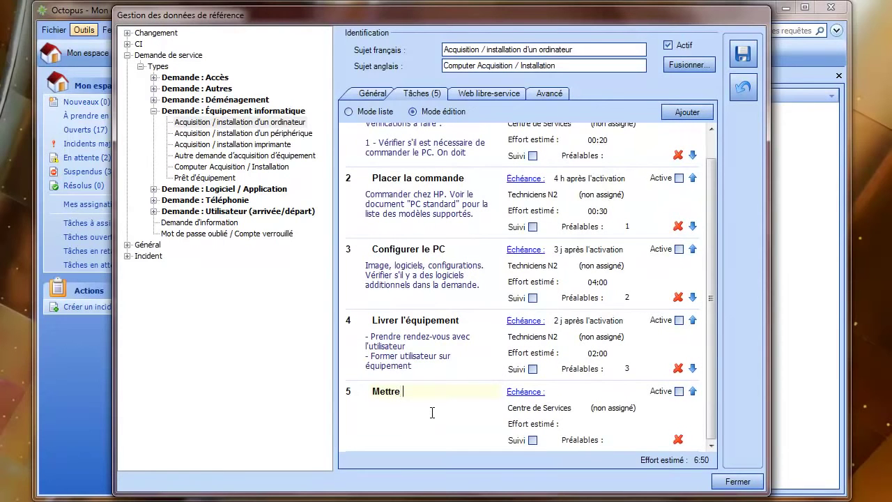
type("à jour la CMDB")
left_click(693, 391)
left_click(634, 368)
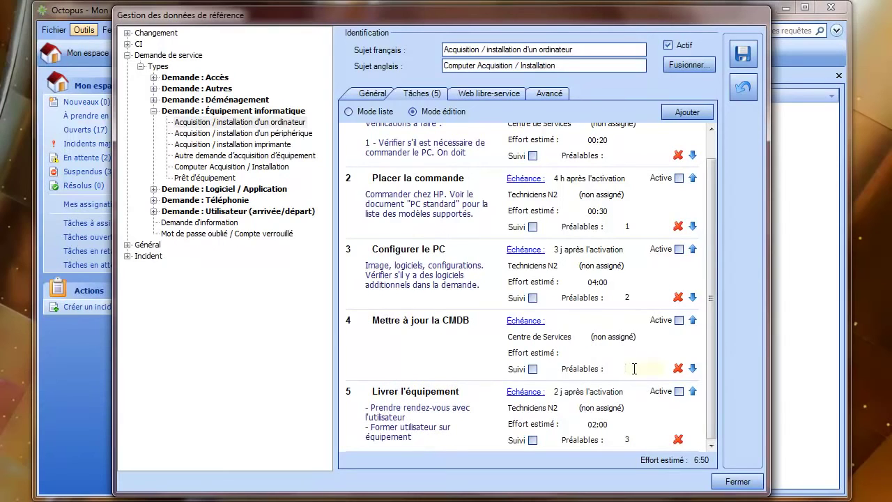
left_click(583, 336)
left_click(583, 337)
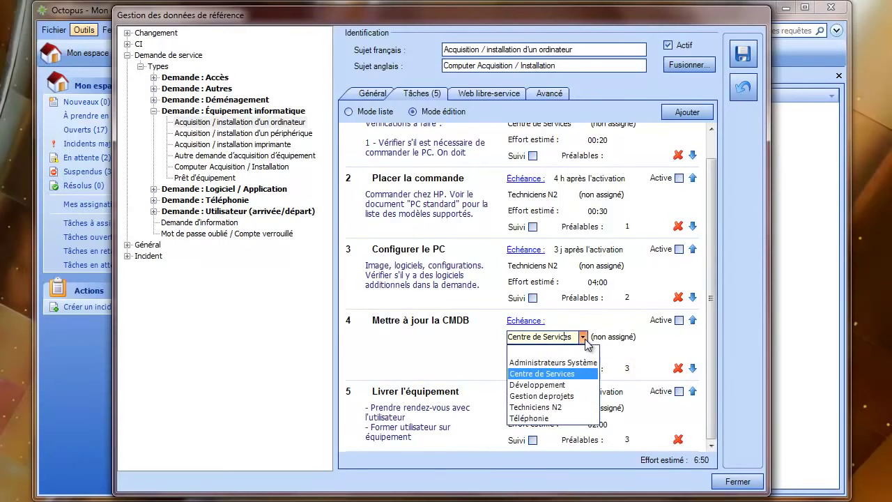
left_click(558, 407)
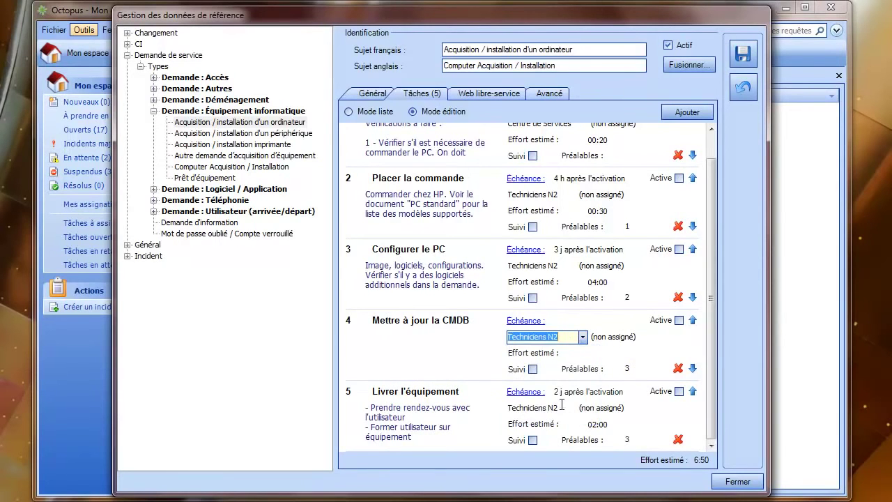
left_click(584, 355)
type("00:10")
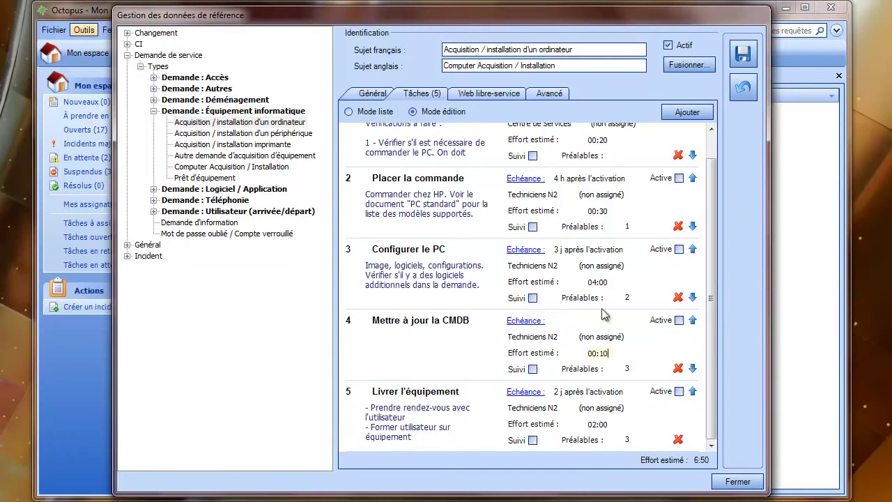
Set task 4's due date to 4 hours after activation
left_click(533, 321)
left_click(533, 362)
left_click_drag(557, 364, 531, 362)
type("4")
left_click(643, 362)
left_click(643, 361)
left_click(608, 374)
left_click(671, 389)
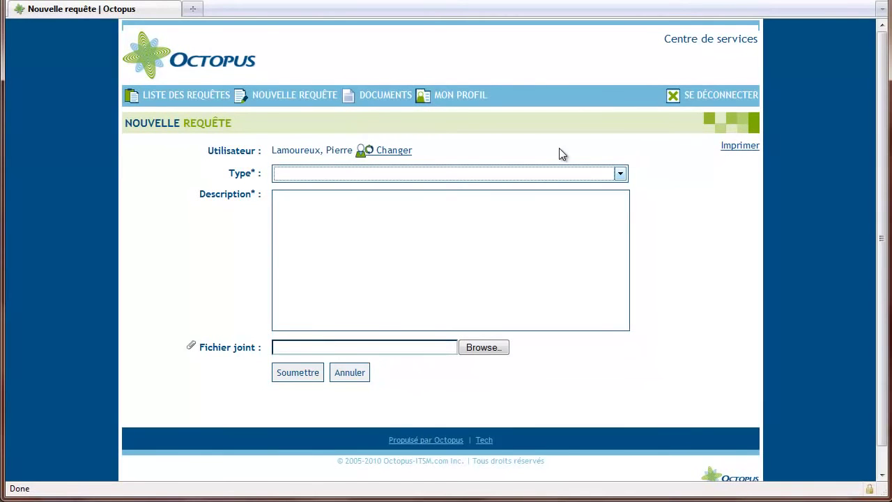
Choose Équipement informatique > Acquisition / installation d'un ordinateur, pick the manager, and set date 29/10/2010
key("alt+Down")
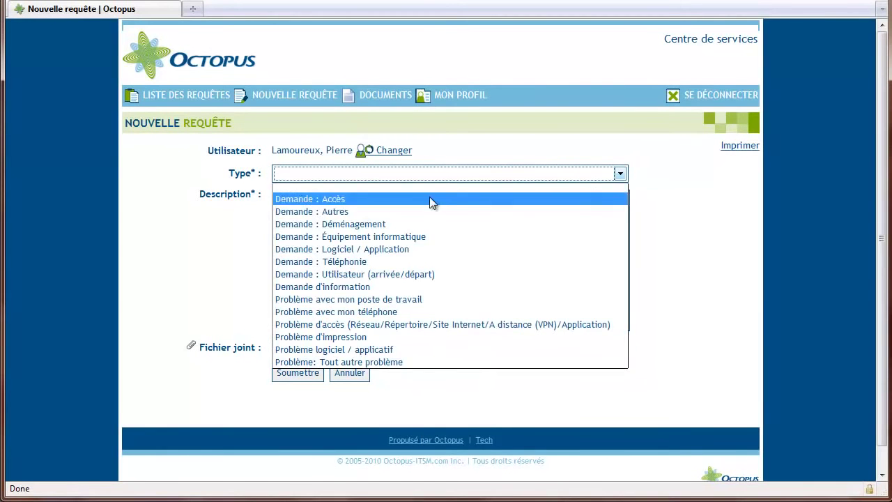
left_click(371, 237)
left_click(349, 197)
left_click(350, 221)
scroll(311, 202, "down", 4)
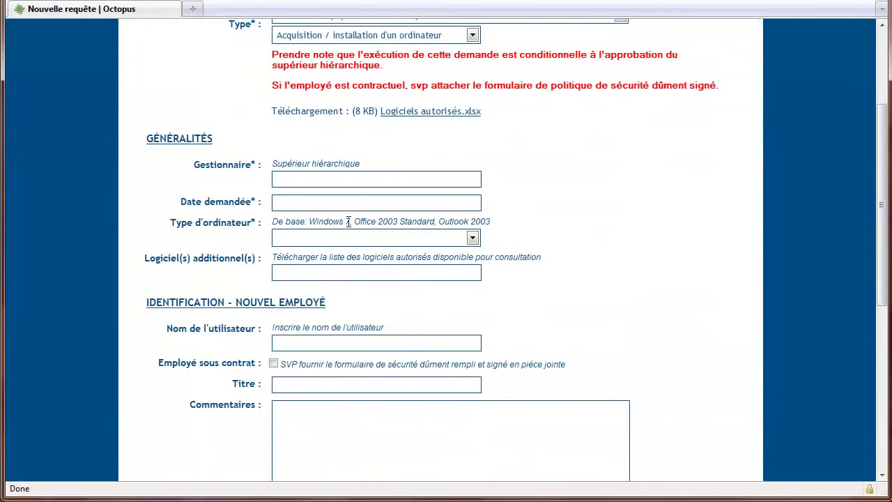
left_click(309, 181)
type("San")
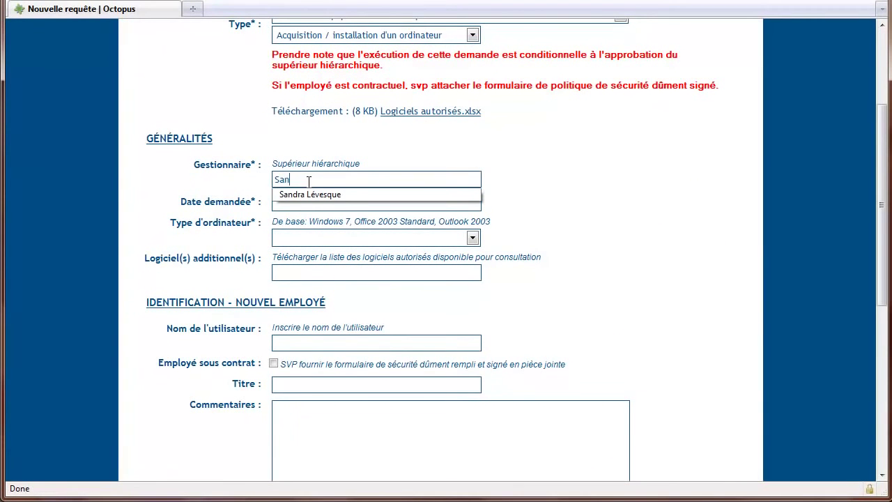
left_click(301, 191)
left_click(285, 203)
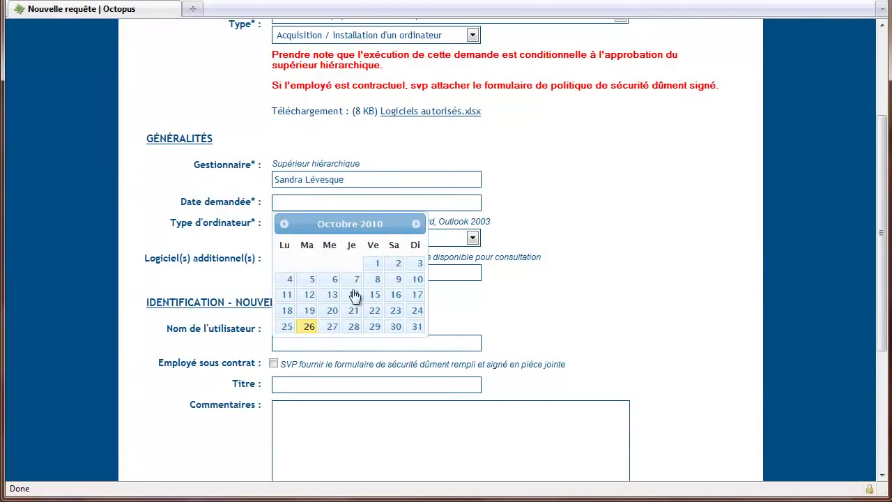
left_click(377, 327)
Set computer type Portable and software Octopus, enter the employee's name, and set title Développeur
left_click(312, 241)
left_click(300, 275)
left_click(299, 275)
type("Octo")
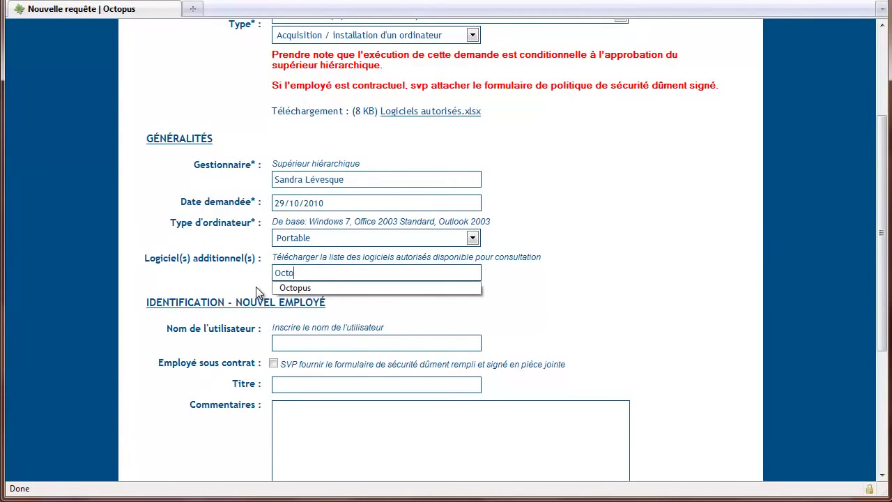
type("pus")
key("Tab")
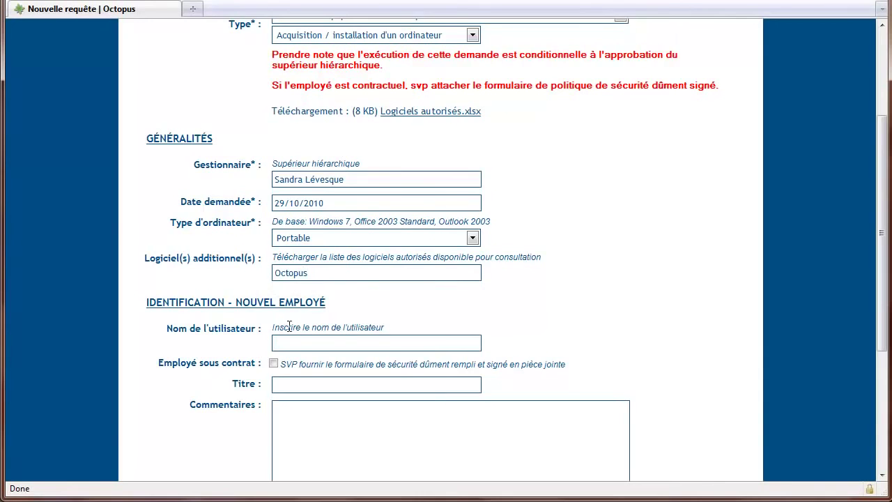
scroll(290, 326, "down", 5)
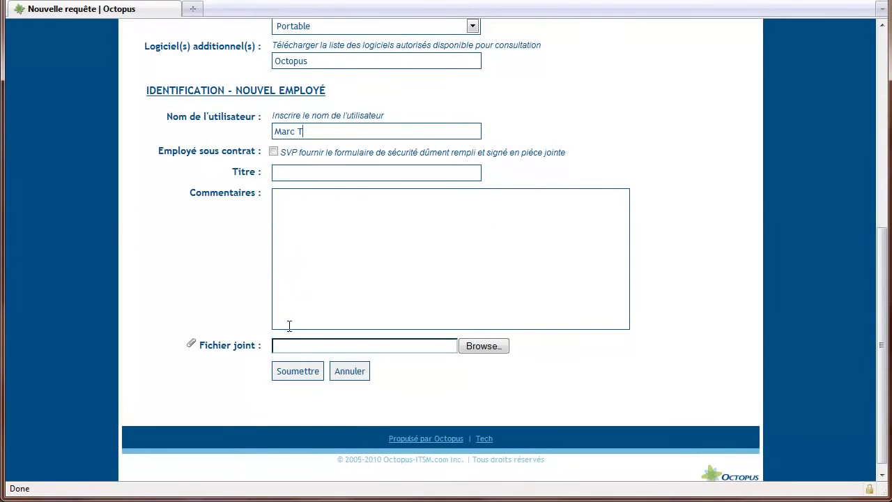
left_click(292, 176)
type("Développeur")
key("Tab")
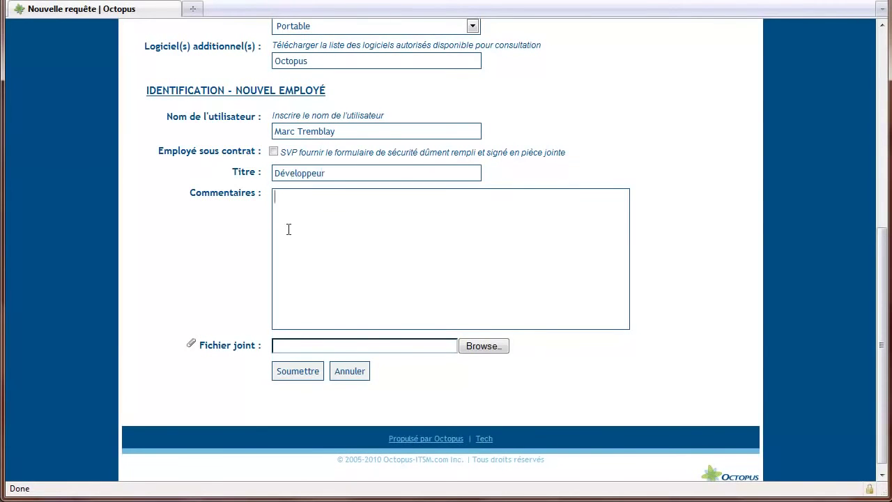
Submit the request, recorded as 1076, and go to the list of requests
left_click(304, 376)
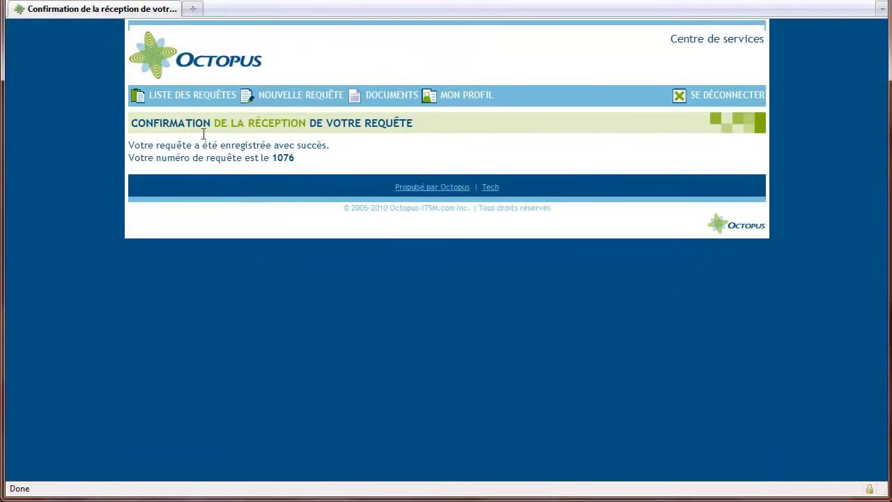
left_click(175, 100)
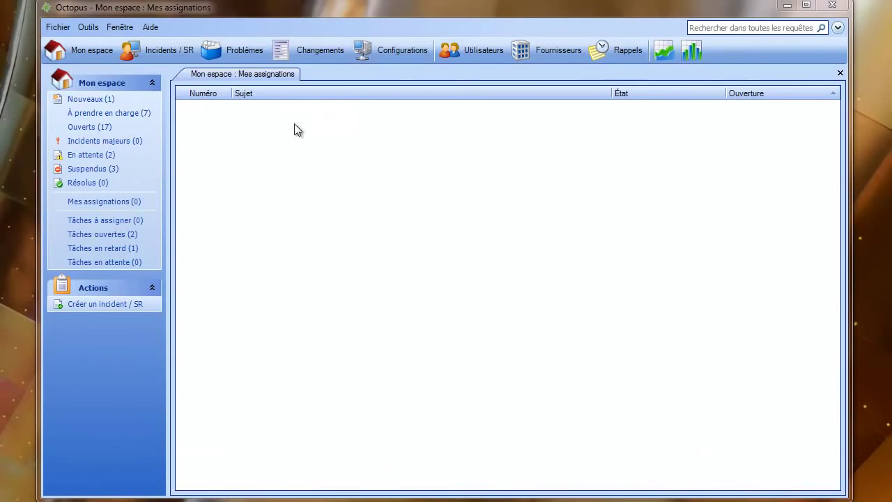
From the Nouveaux list, open SR #1076 and show its five tasks
left_click(89, 99)
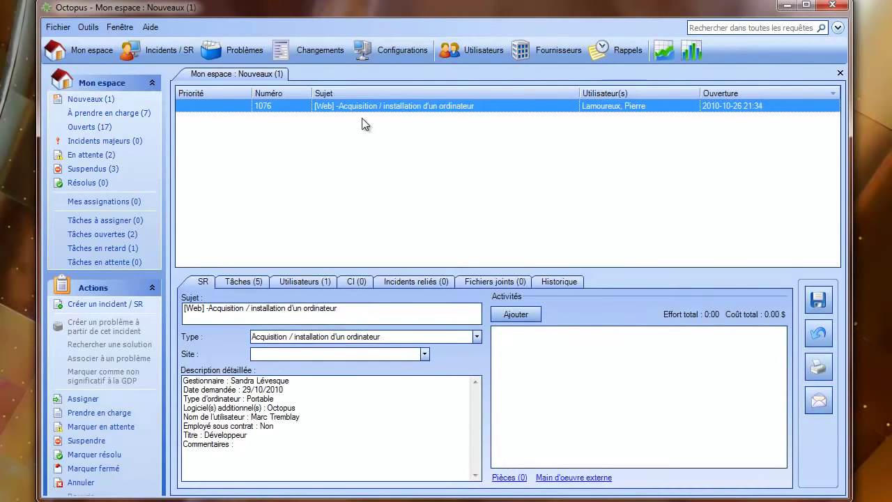
double_click(282, 108)
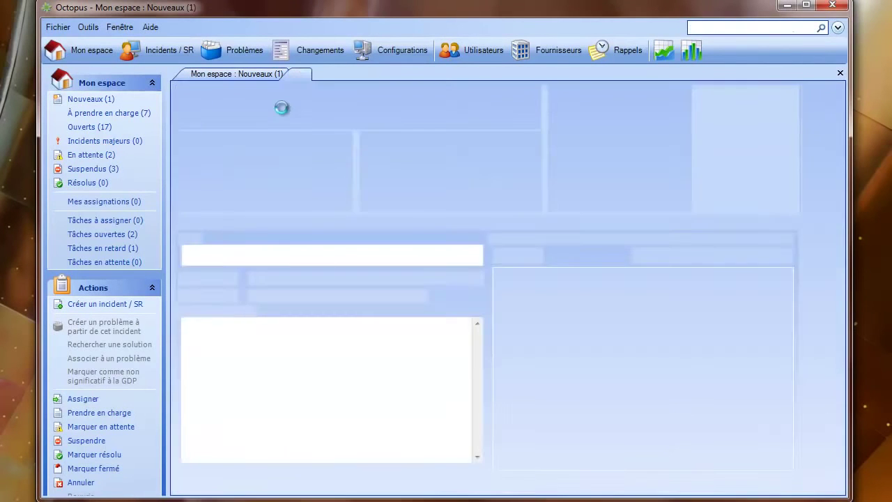
left_click(246, 223)
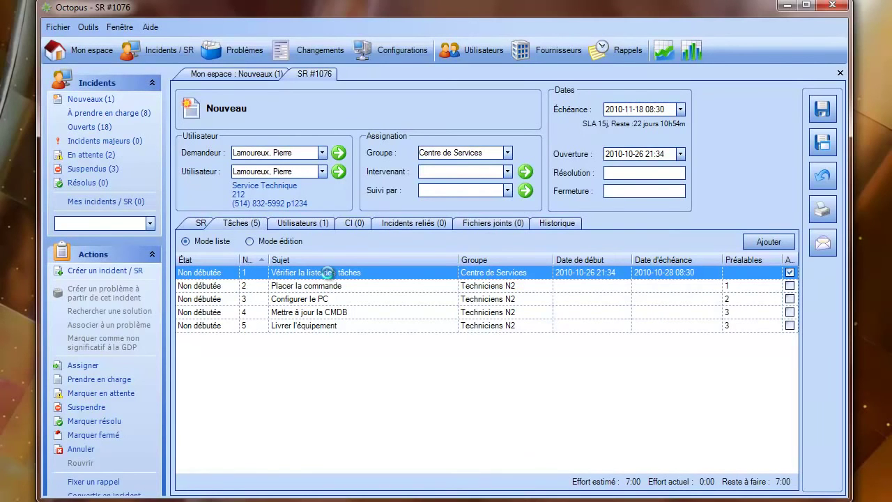
Check task Vérifier la liste des tâches and the in-inventory configuration items, then return to SR #1076
double_click(329, 274)
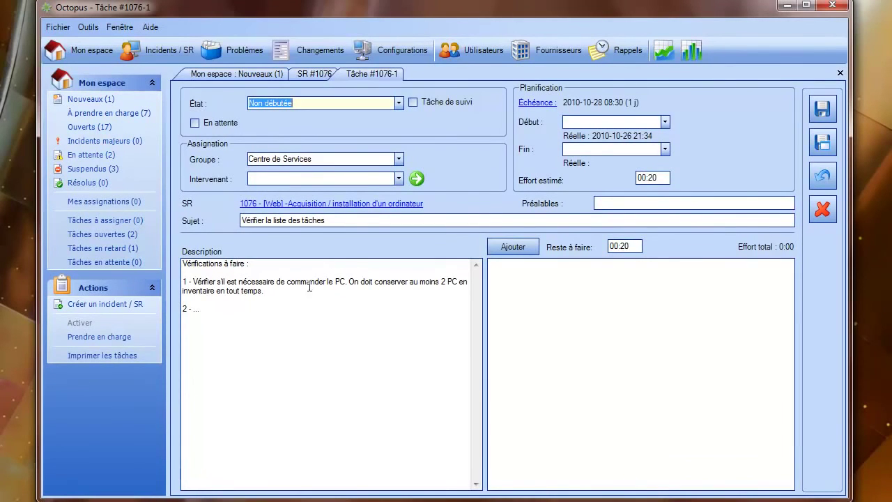
left_click(392, 49)
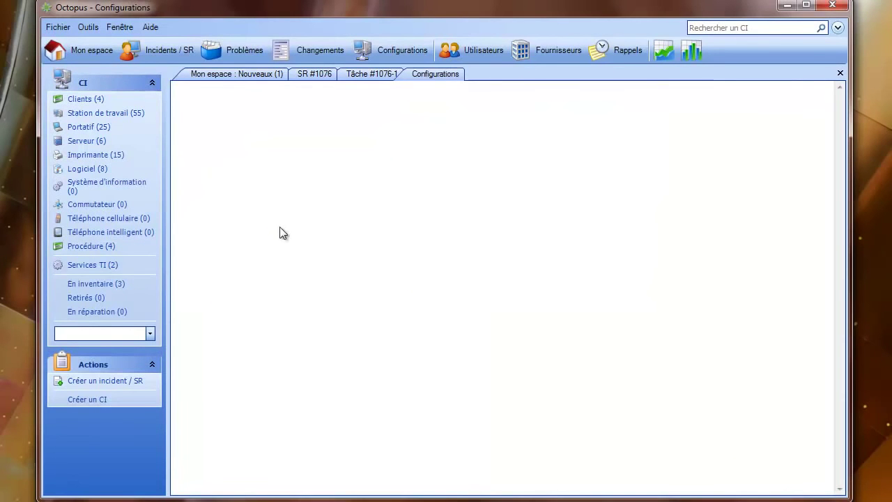
left_click(100, 283)
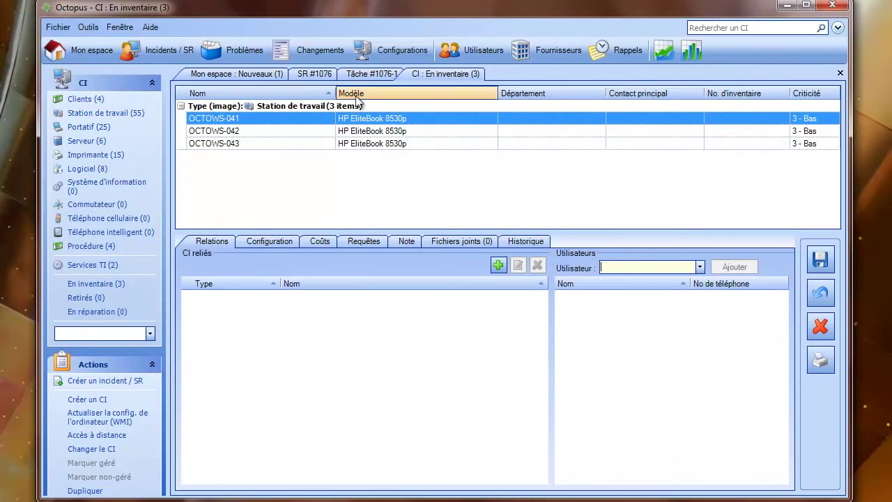
left_click(316, 74)
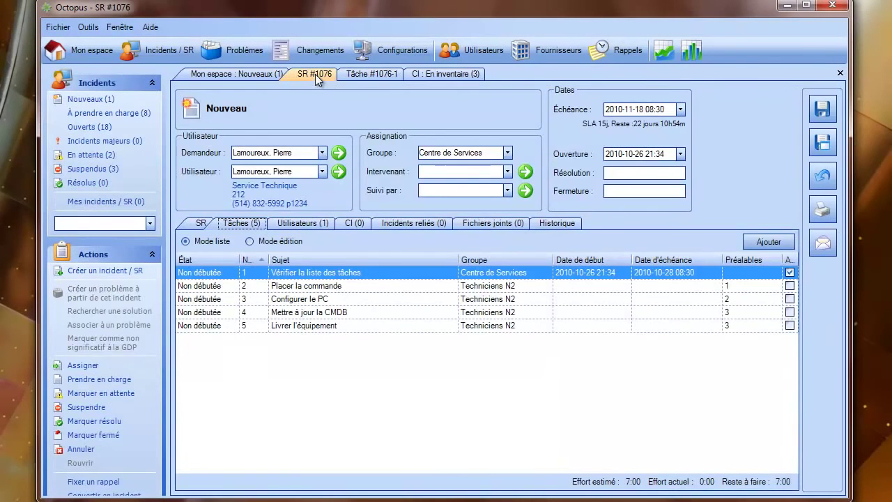
Delete task 2, Placer la commande, and confirm the deletion
left_click(293, 288)
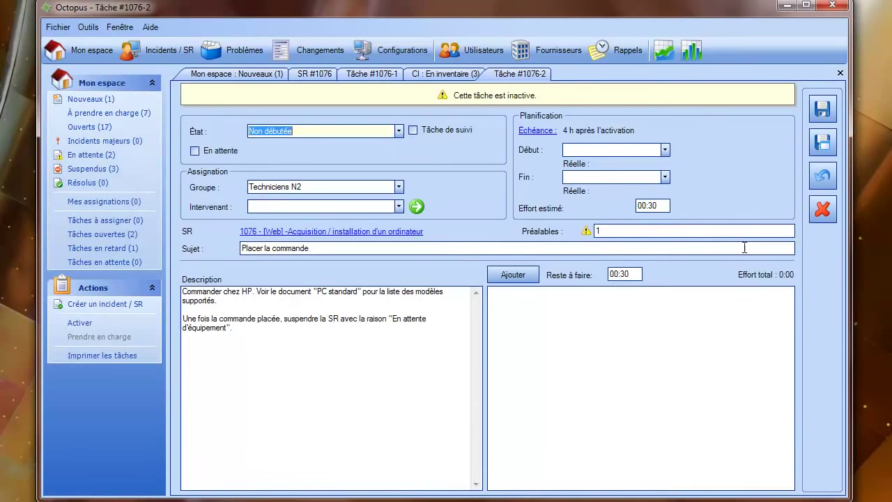
key("Delete")
left_click(414, 276)
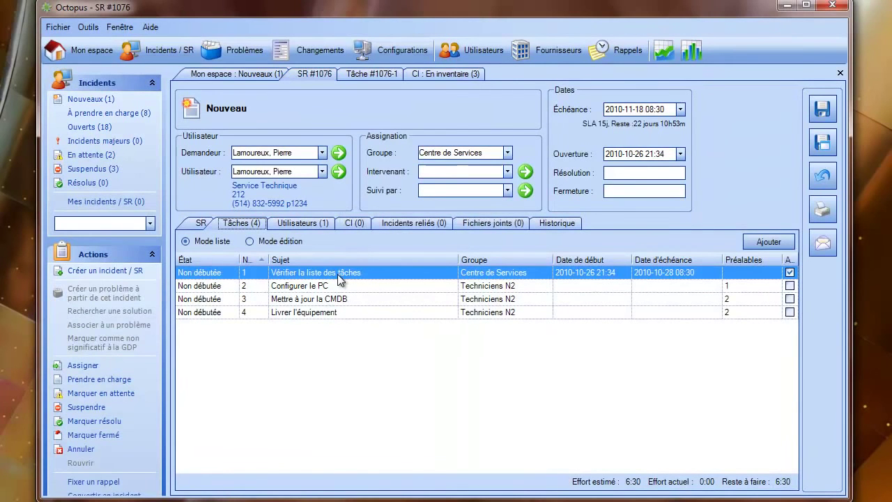
Log a 00:10 activity 'Prendre PC WS-041 en inventaire.' on task 1 and mark it completed
left_click(363, 72)
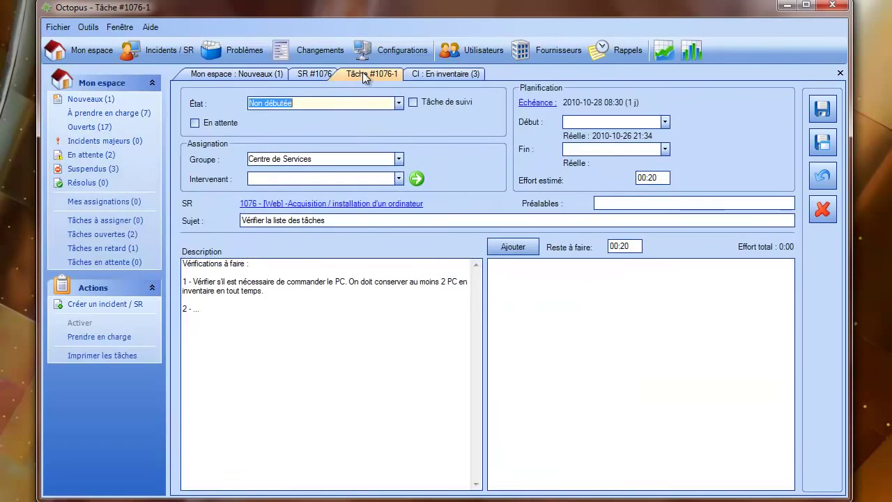
left_click(512, 249)
left_click(332, 165)
type("00:10")
key("Tab")
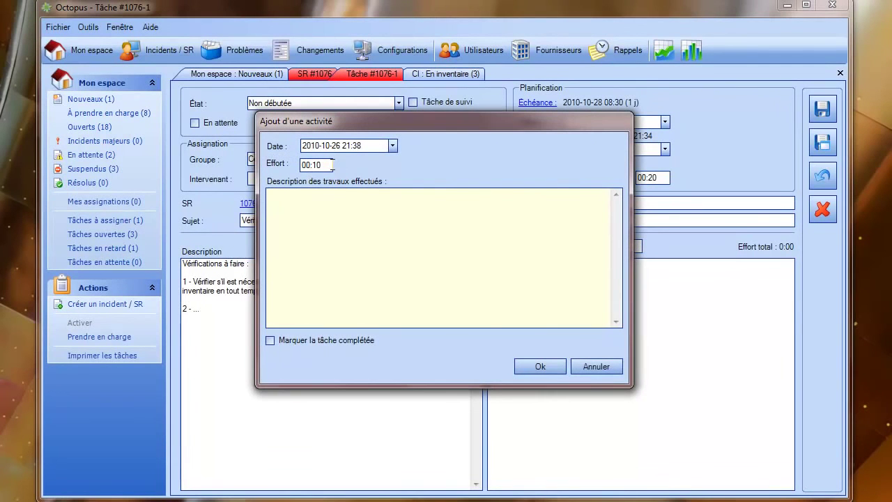
type("Prendre PC WS-")
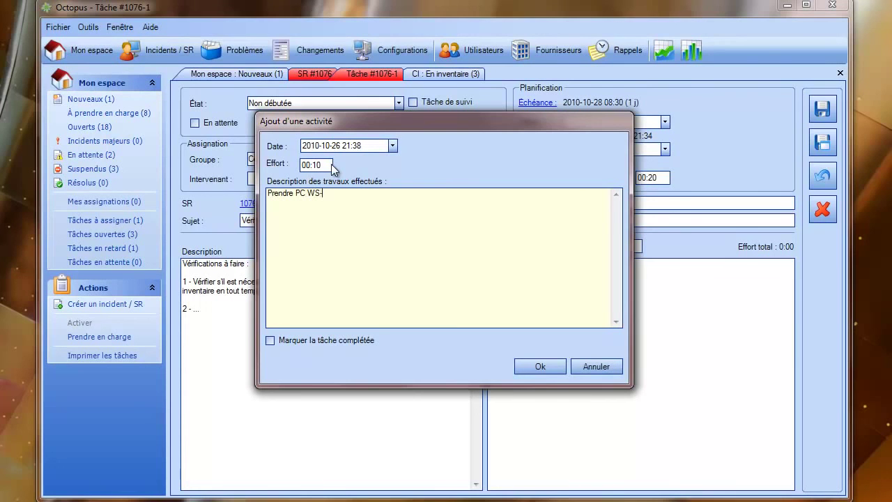
type("041 en inventaire.")
left_click(286, 339)
left_click(541, 366)
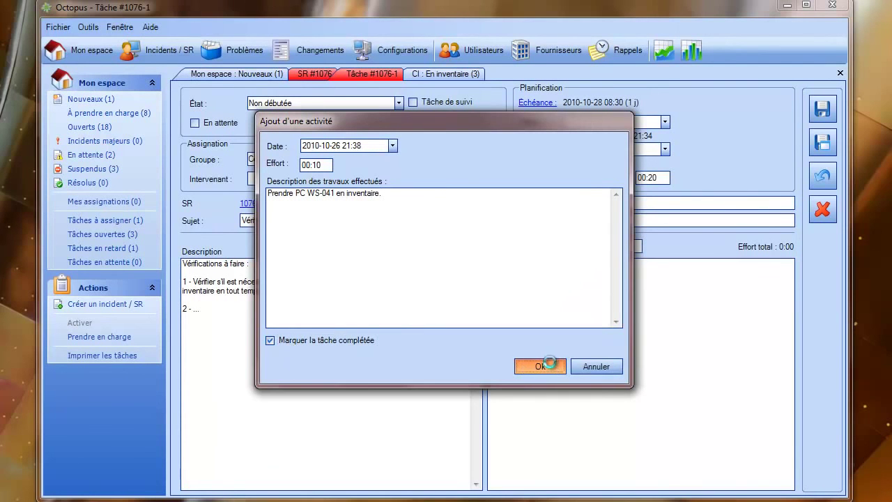
left_click(314, 74)
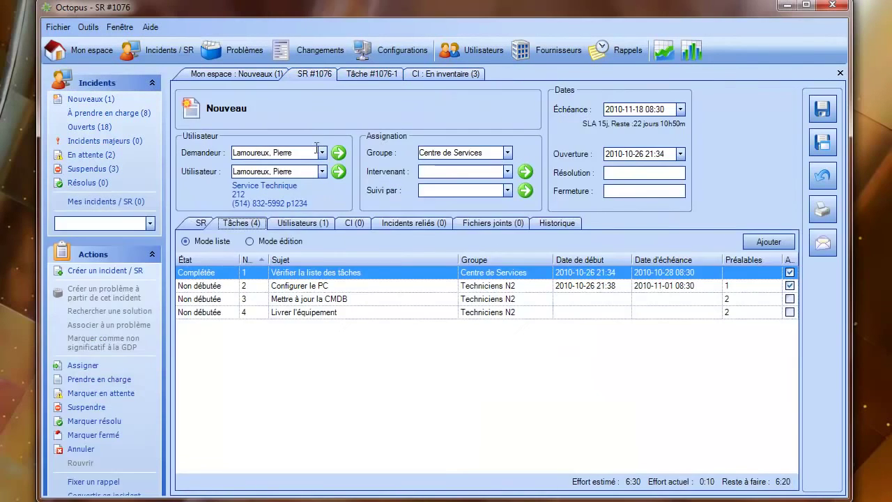
left_click(354, 223)
Search ws-041 to link CI OCTOWS-041 to SR #1076 and save the request
left_click(250, 244)
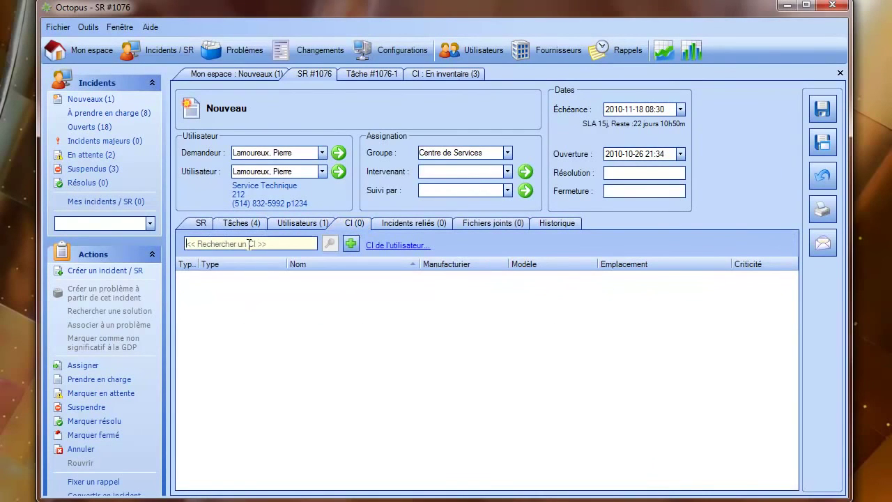
type("ws-0")
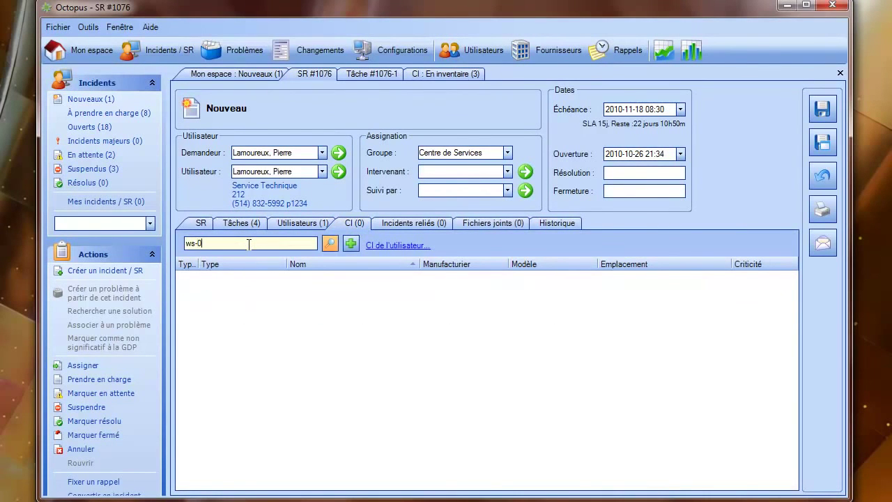
type("41")
key("Return")
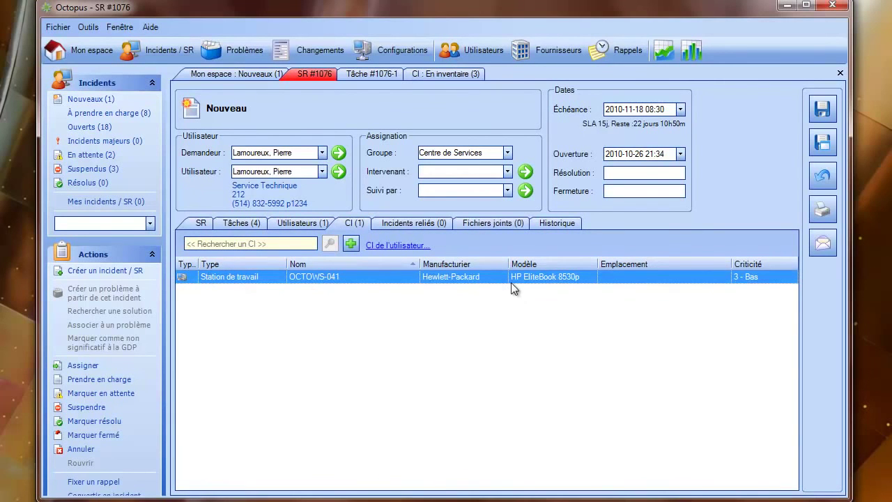
left_click(823, 109)
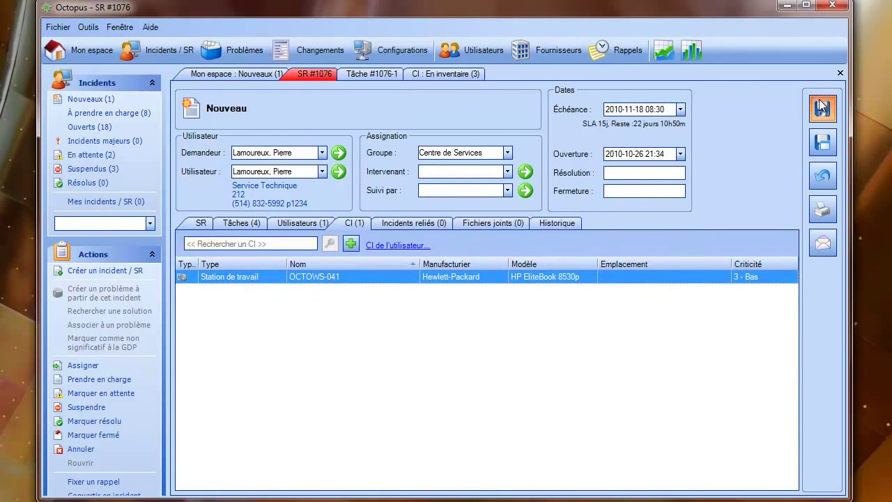
left_click(246, 223)
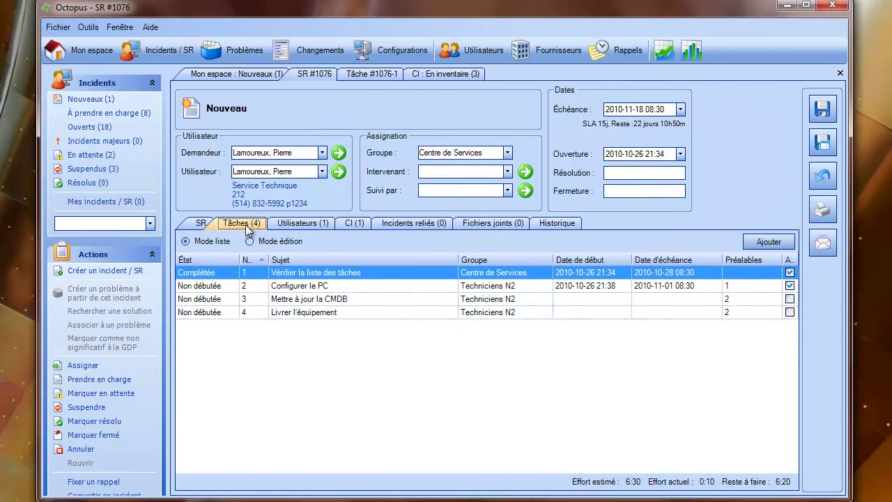